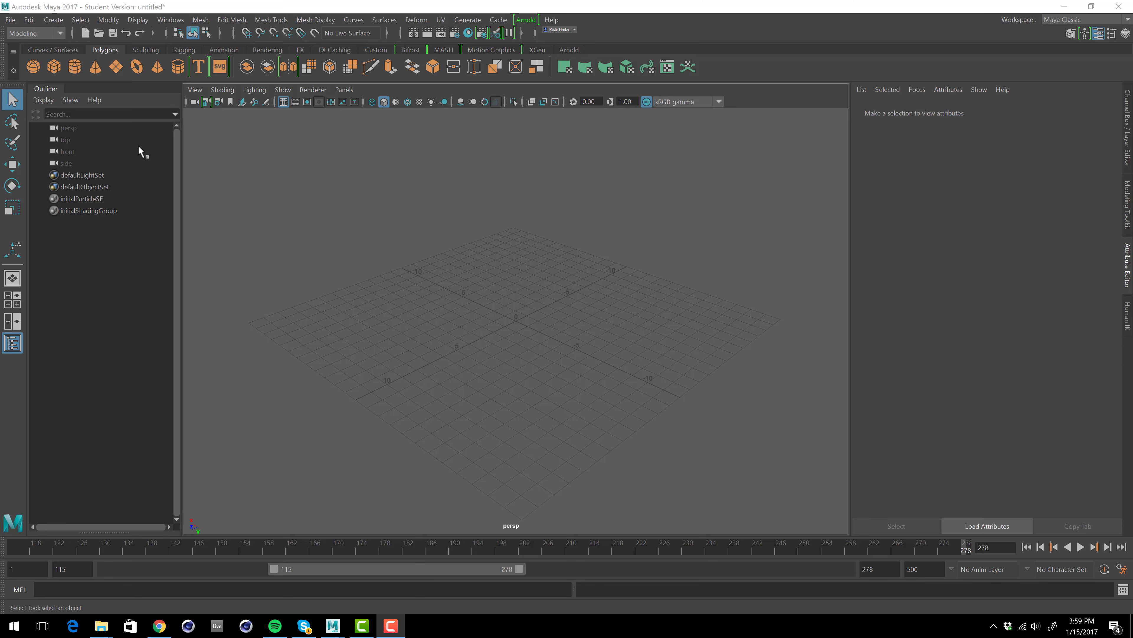
Start a new project and name it MyNewProject.
left_click(11, 20)
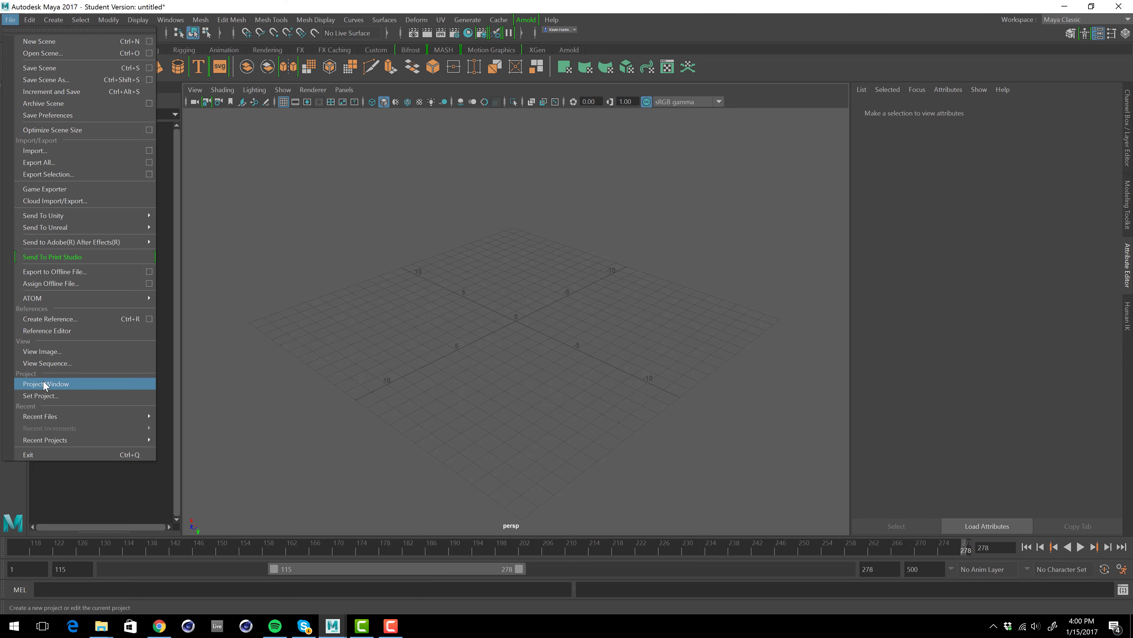
left_click(64, 383)
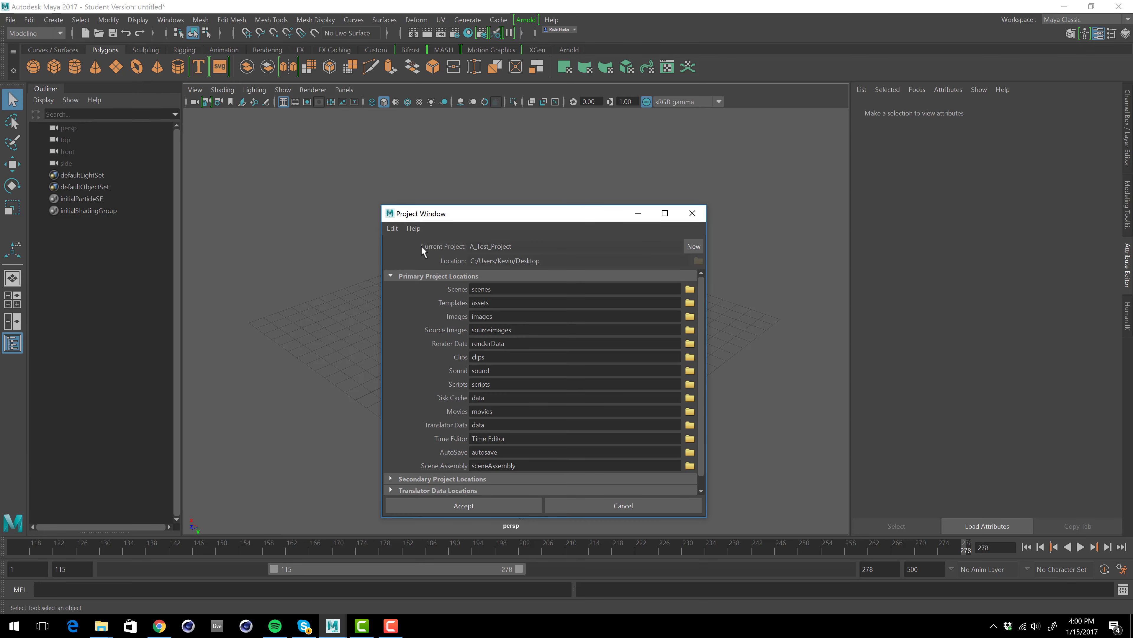
left_click(693, 246)
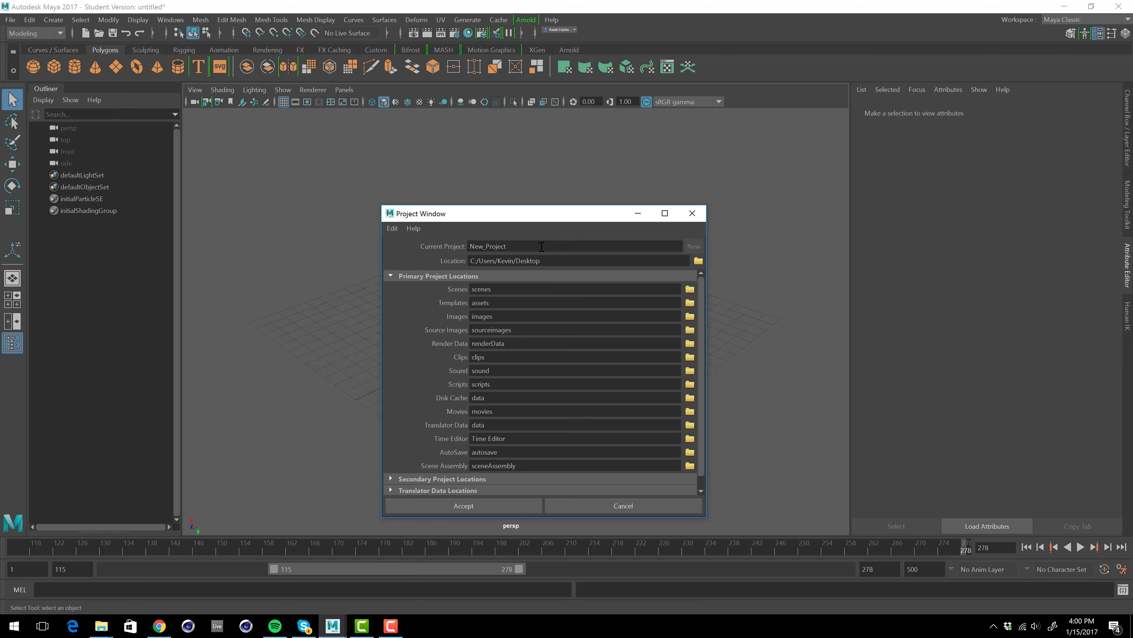
left_click_drag(541, 246, 454, 240)
type("MyNewP")
type("rojec")
type("_")
key("BackSpace")
type("-")
key("BackSpace")
Set the new project's location to the user's Documents folder.
left_click(698, 263)
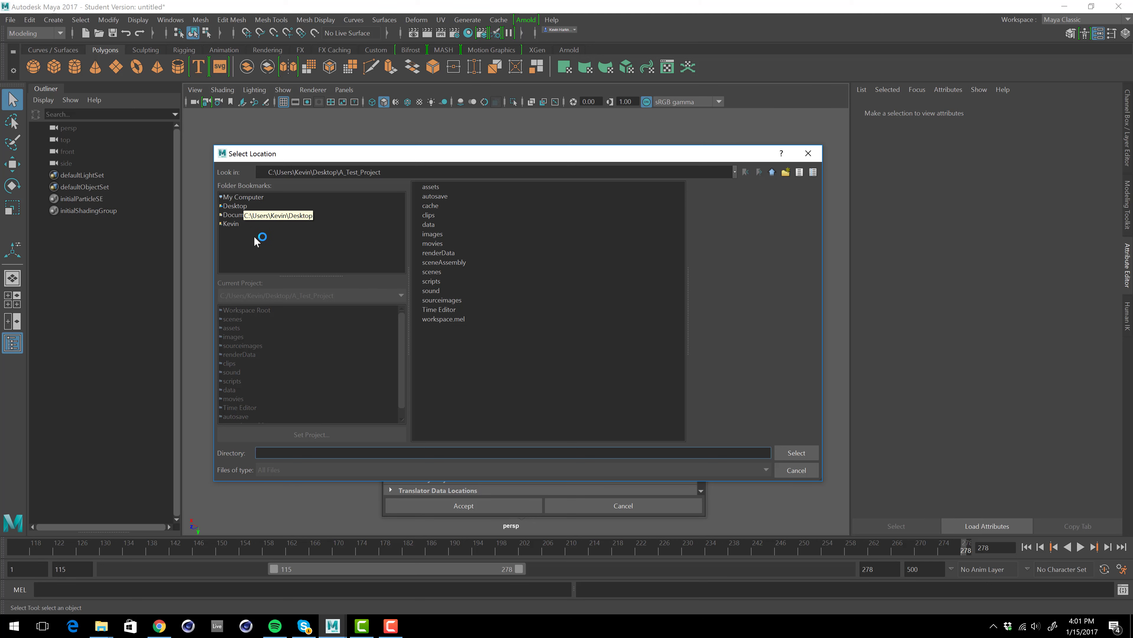
left_click(238, 215)
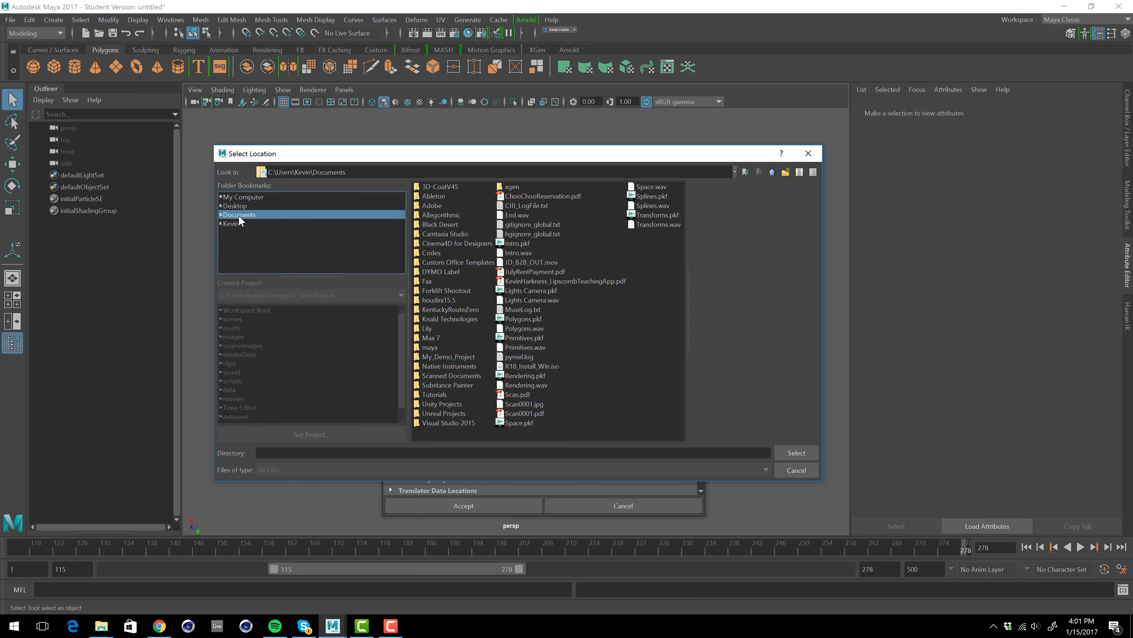
left_click(792, 454)
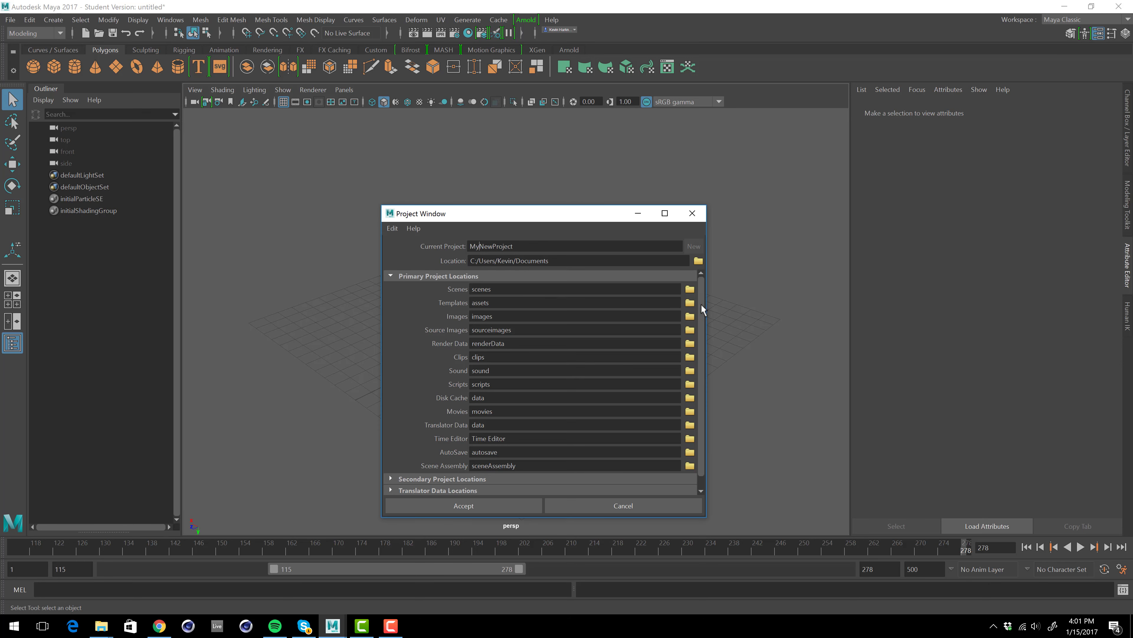
Try renaming the Scenes location to bob and restore its name to scenes.
scroll(701, 303, "down", 1)
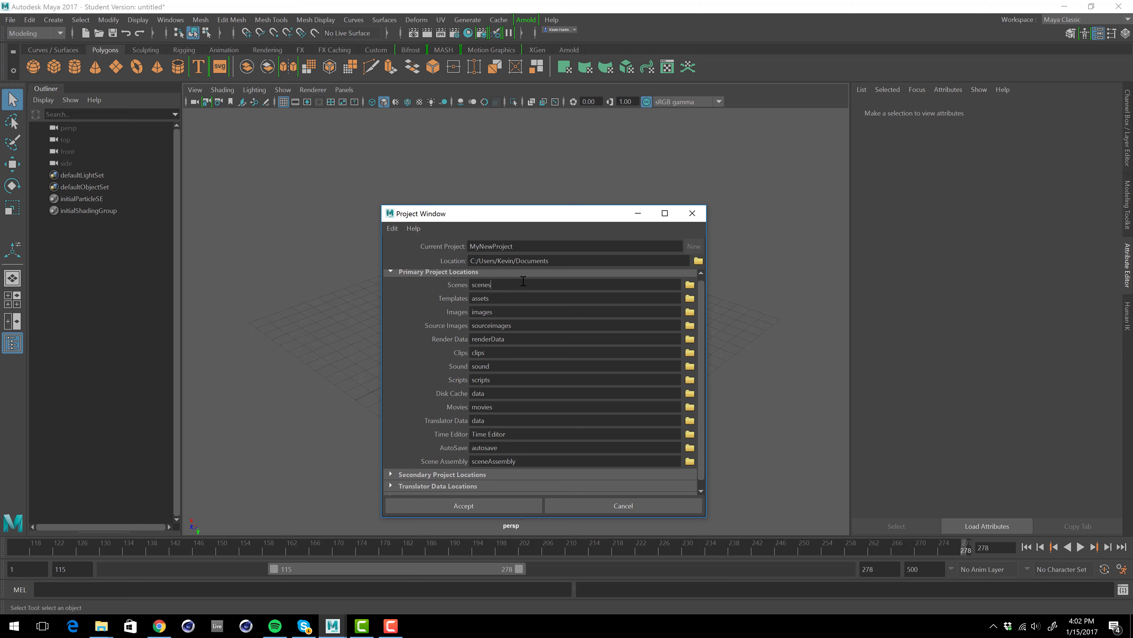
double_click(480, 285)
type("bob")
key("BackSpace")
key("BackSpace")
key("BackSpace")
type("scenes")
scroll(704, 347, "up", 1)
scroll(703, 347, "down", 1)
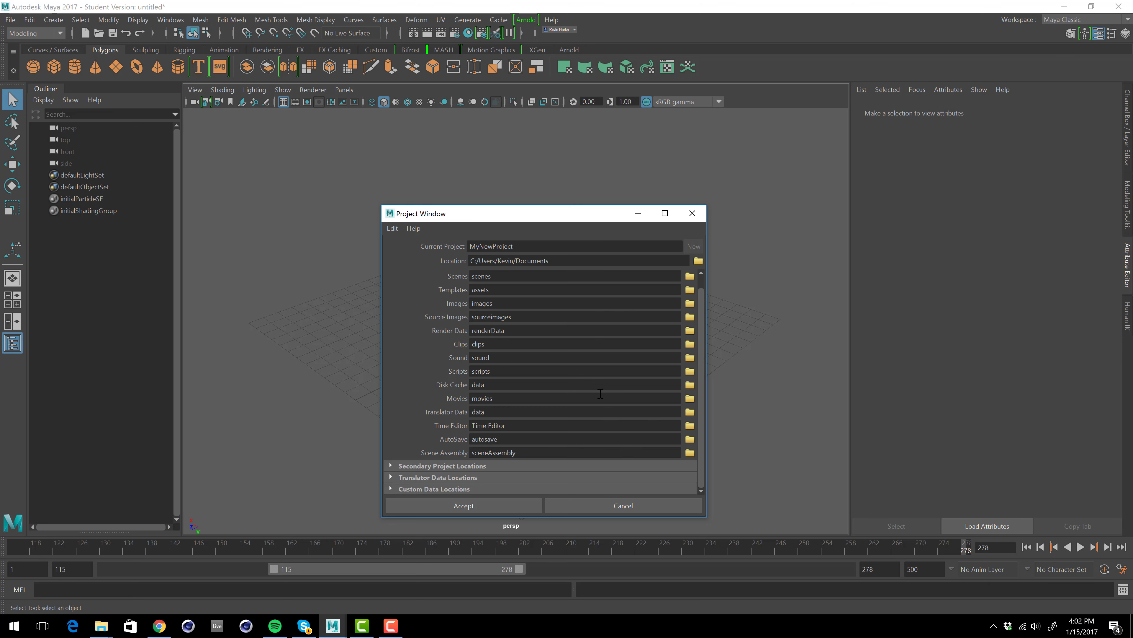
Check the default secondary project locations and translator data locations, and accept the settings to create the project.
left_click(594, 371)
left_click(450, 466)
left_click_drag(704, 317, 704, 354)
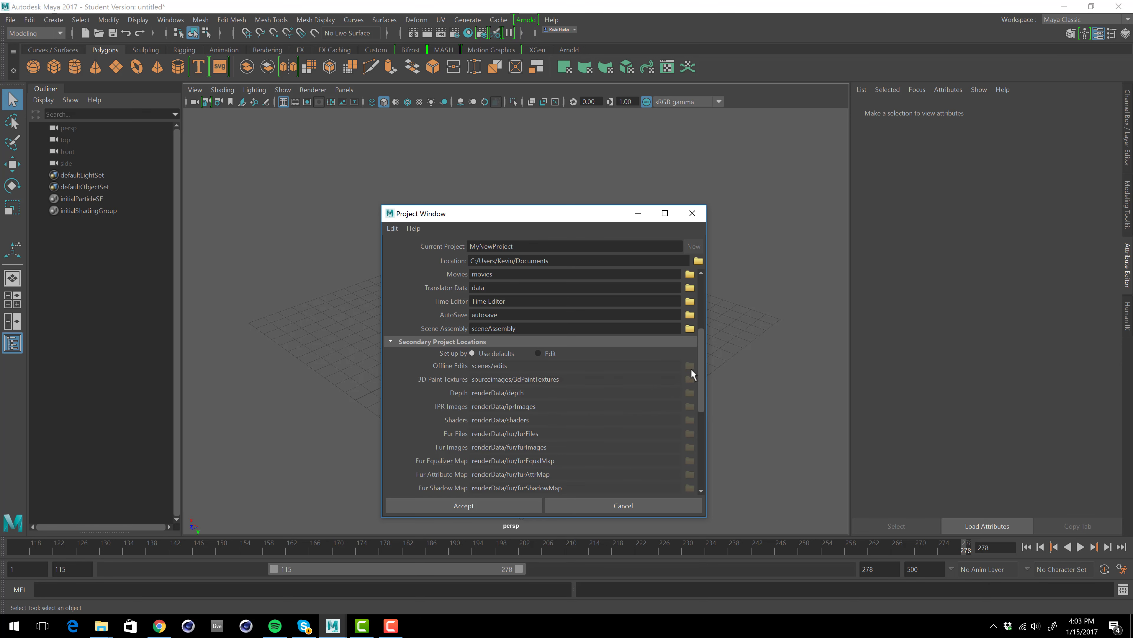
scroll(700, 378, "down", 3)
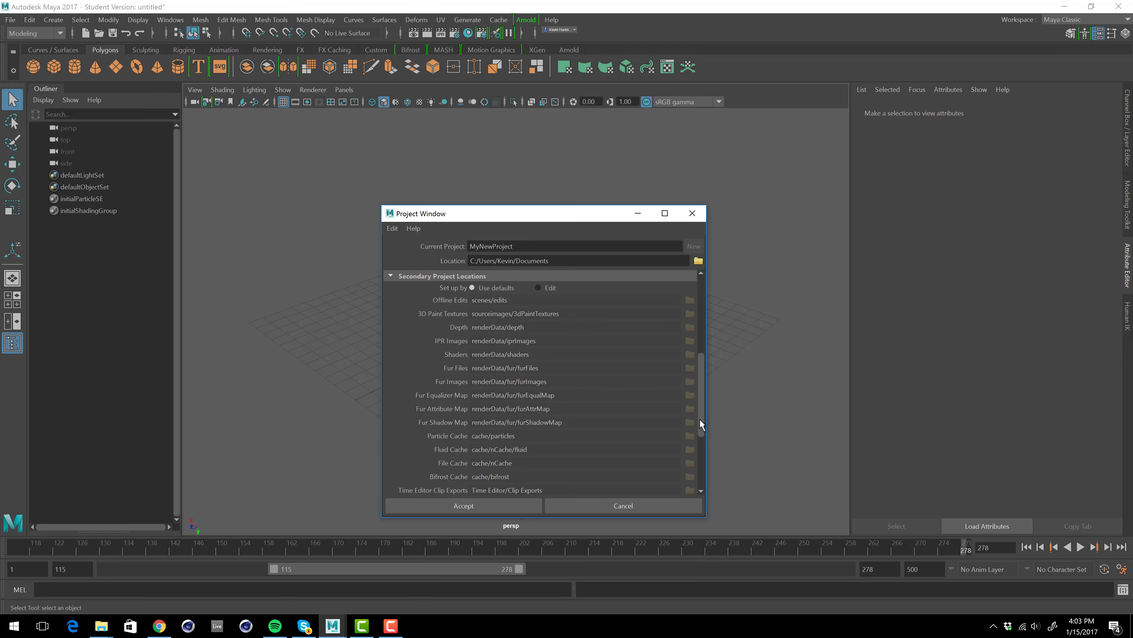
left_click_drag(700, 419, 699, 399)
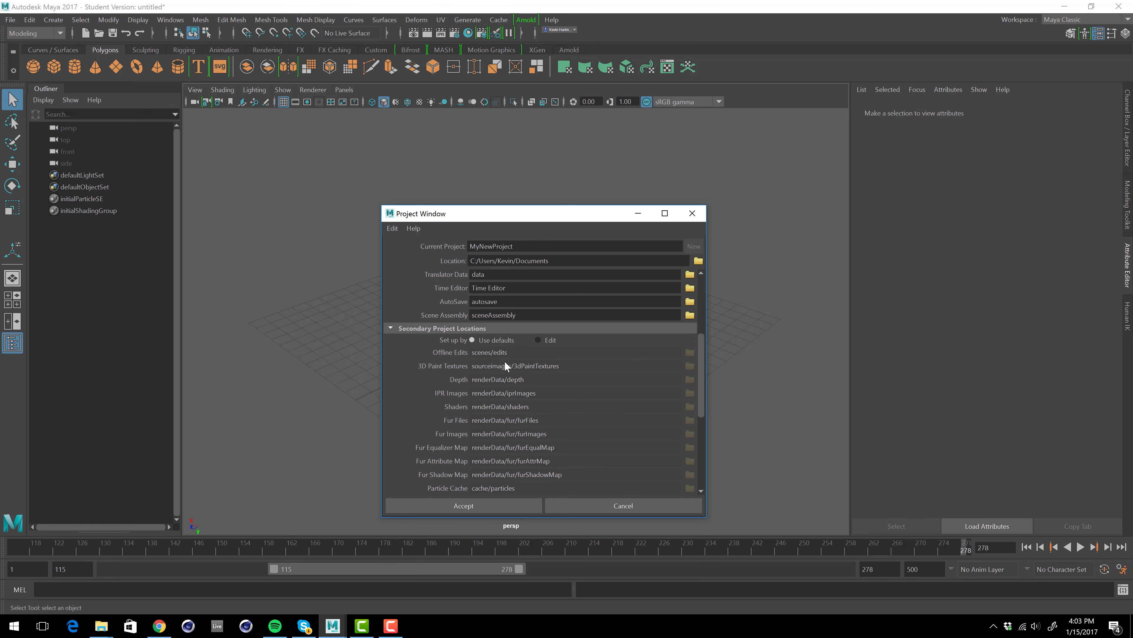
left_click(460, 329)
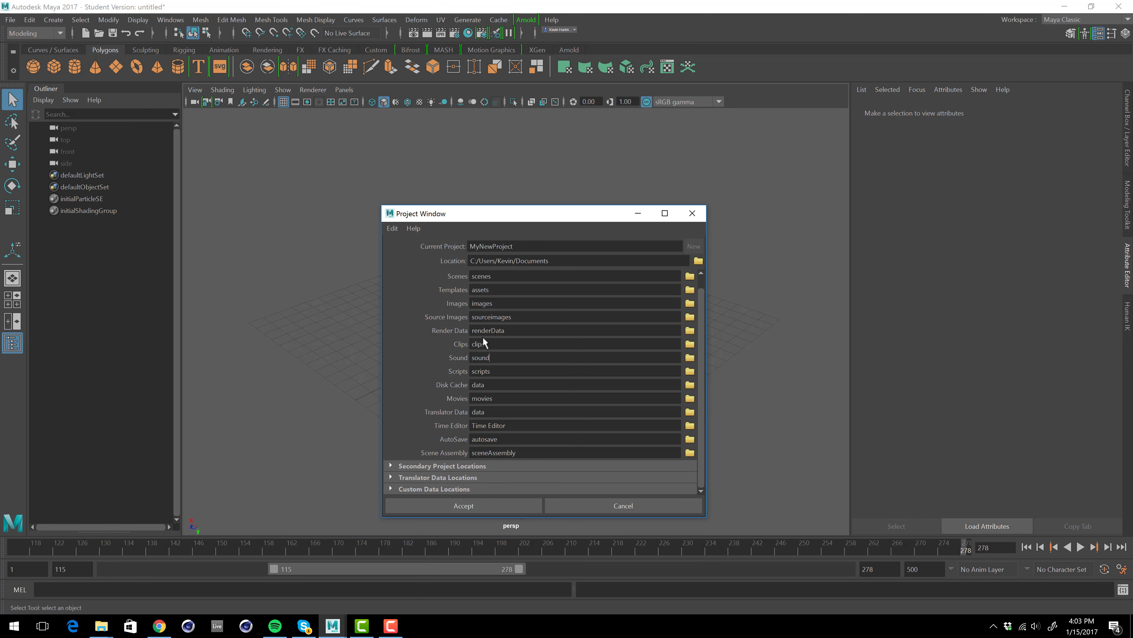
left_click(436, 478)
left_click_drag(704, 349, 702, 403)
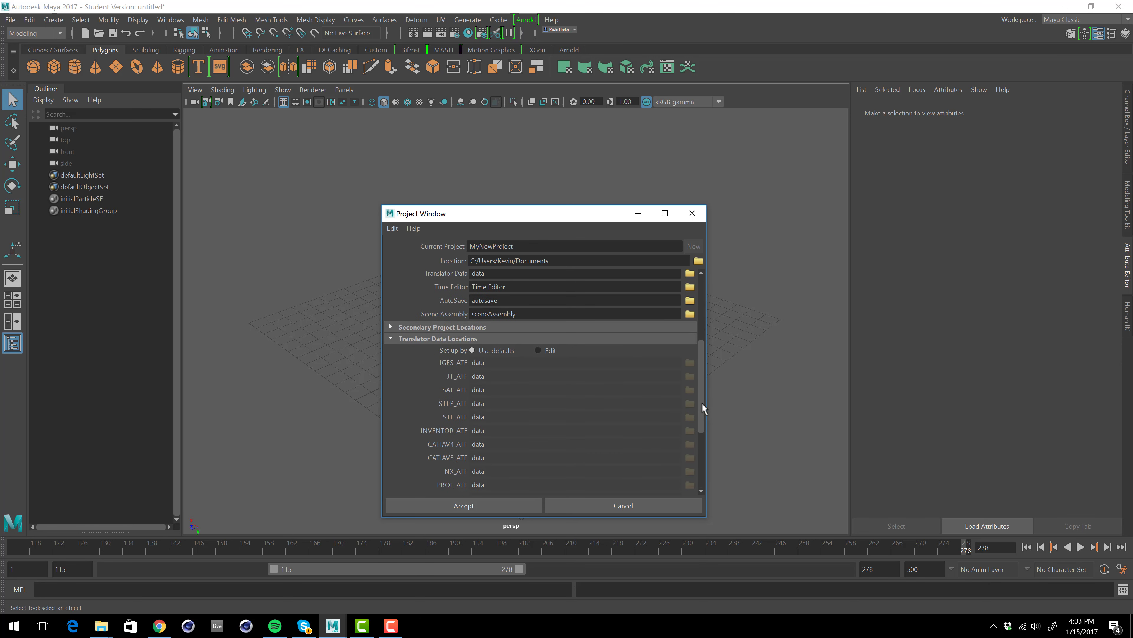
left_click(429, 340)
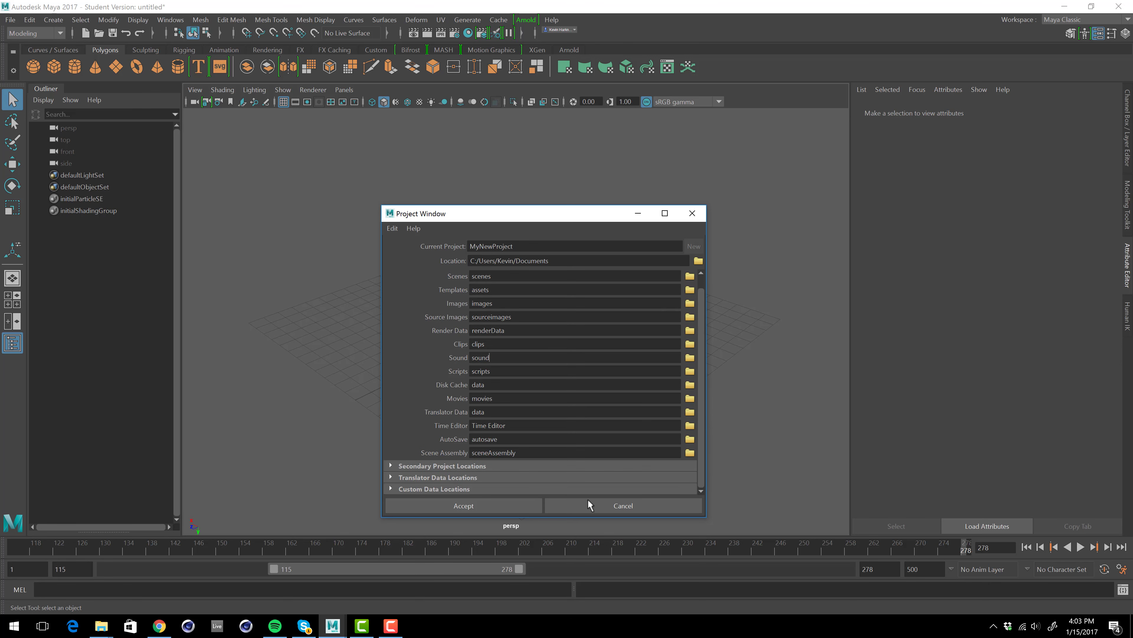
left_click(460, 506)
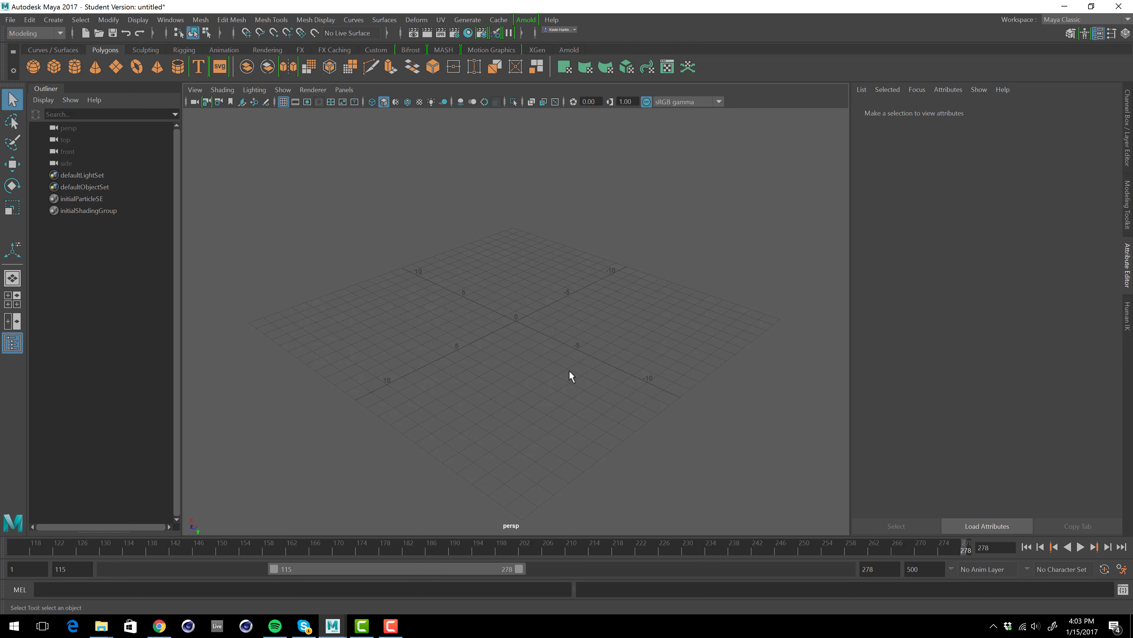
Open the import dialog, widen its options area and examine the list of available projects.
left_click(11, 21)
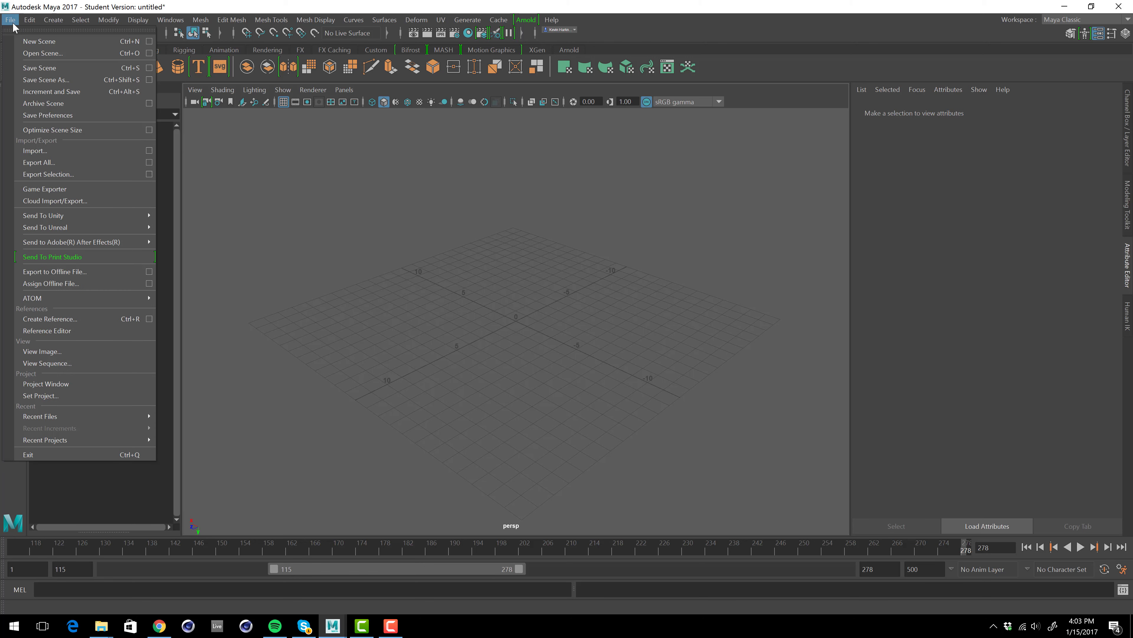
left_click(45, 151)
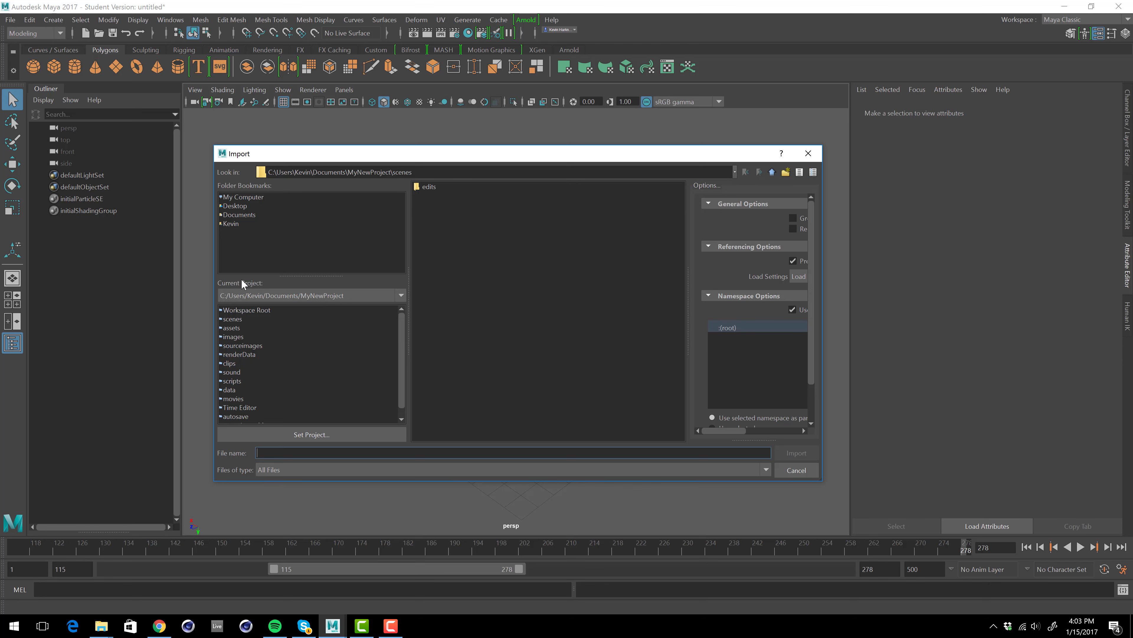
left_click_drag(285, 157, 319, 163)
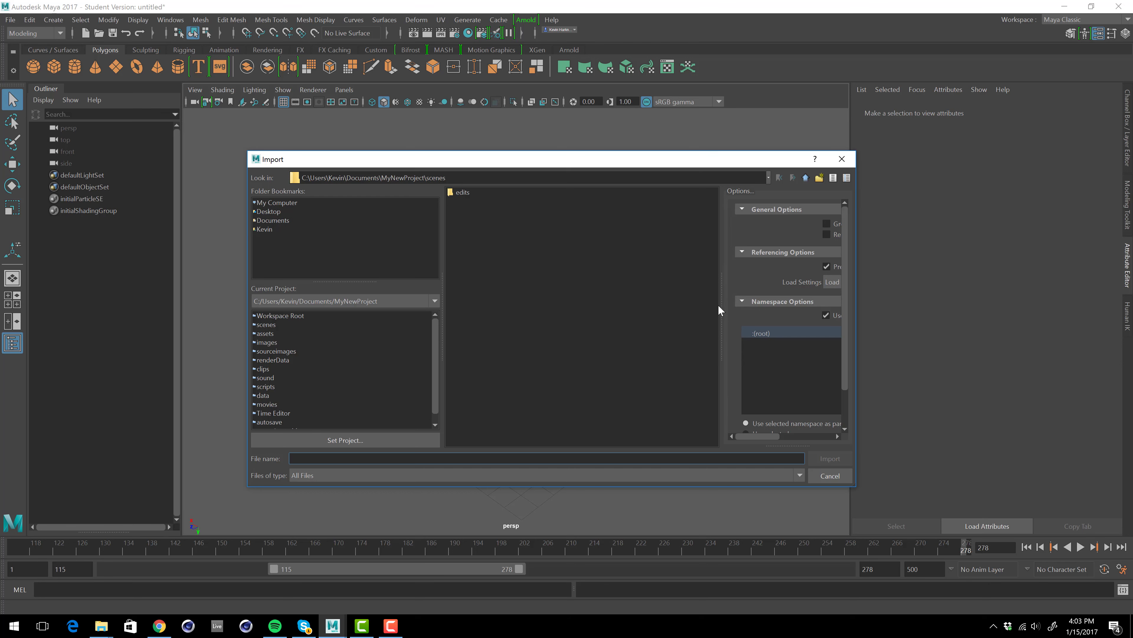
left_click_drag(722, 309, 688, 314)
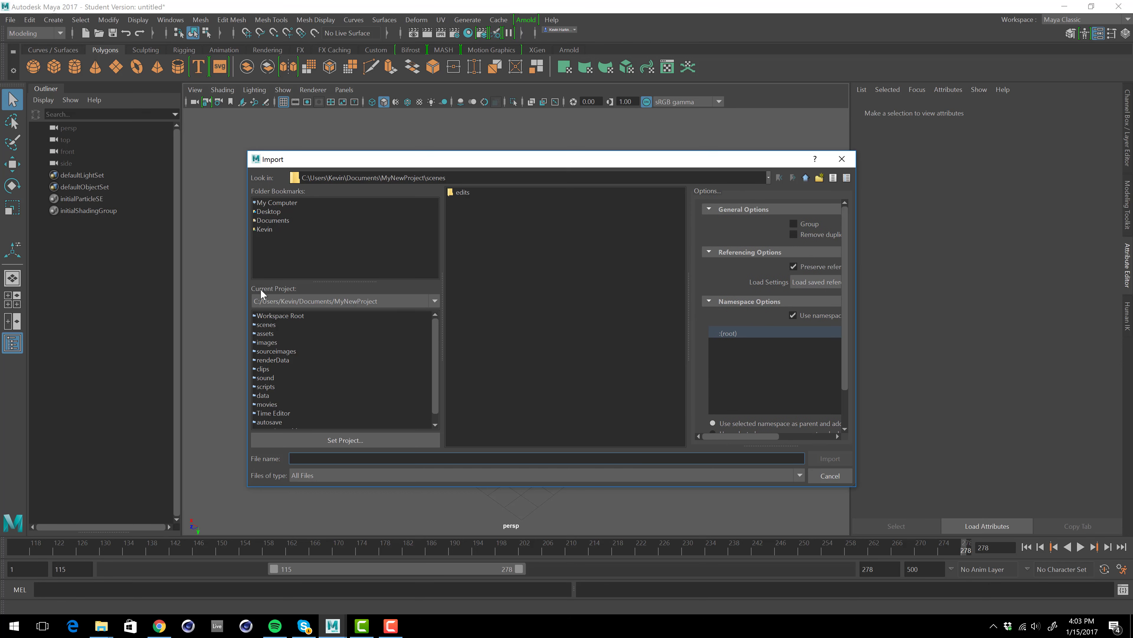
left_click(345, 300)
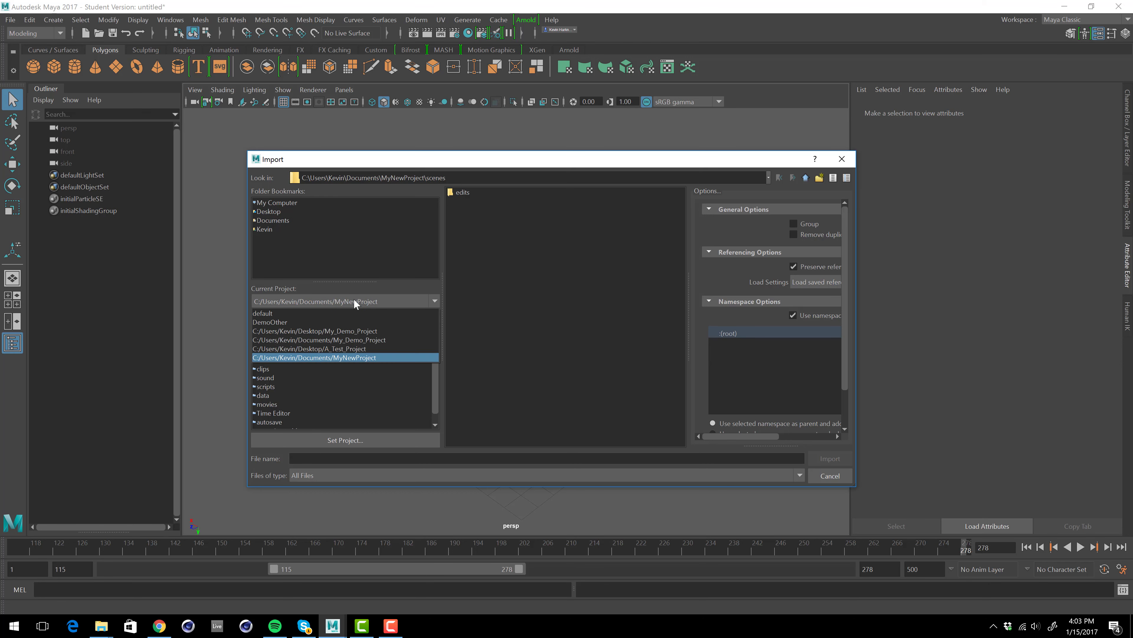
left_click(353, 299)
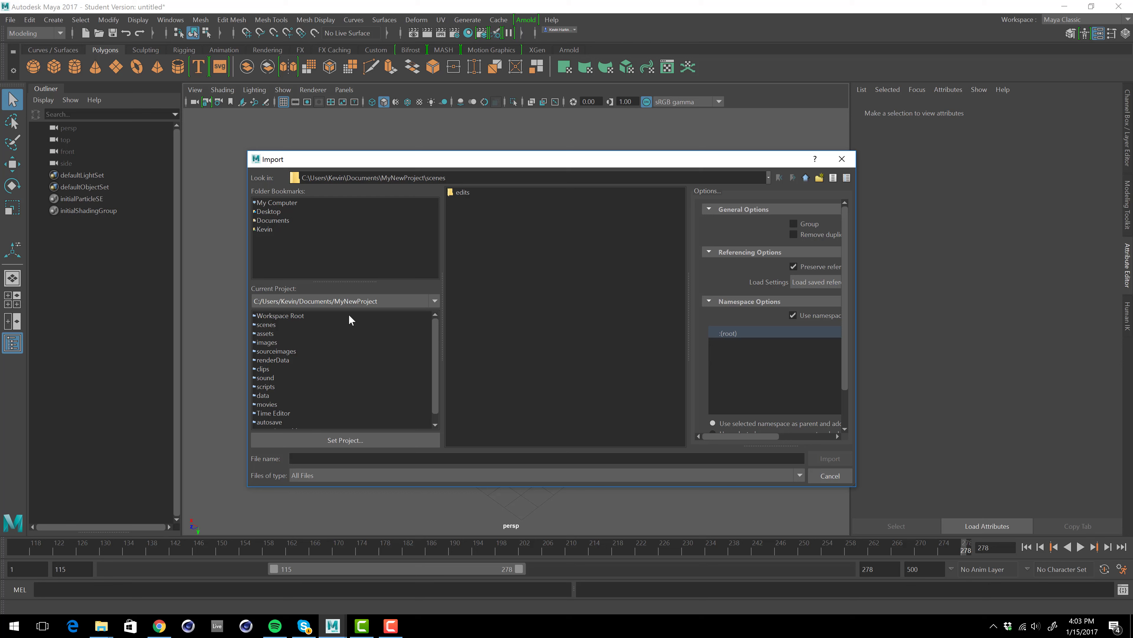
Browse the project's workspace root, scenes, movies, data and scripts folders, and close the import dialog without importing.
left_click(267, 315)
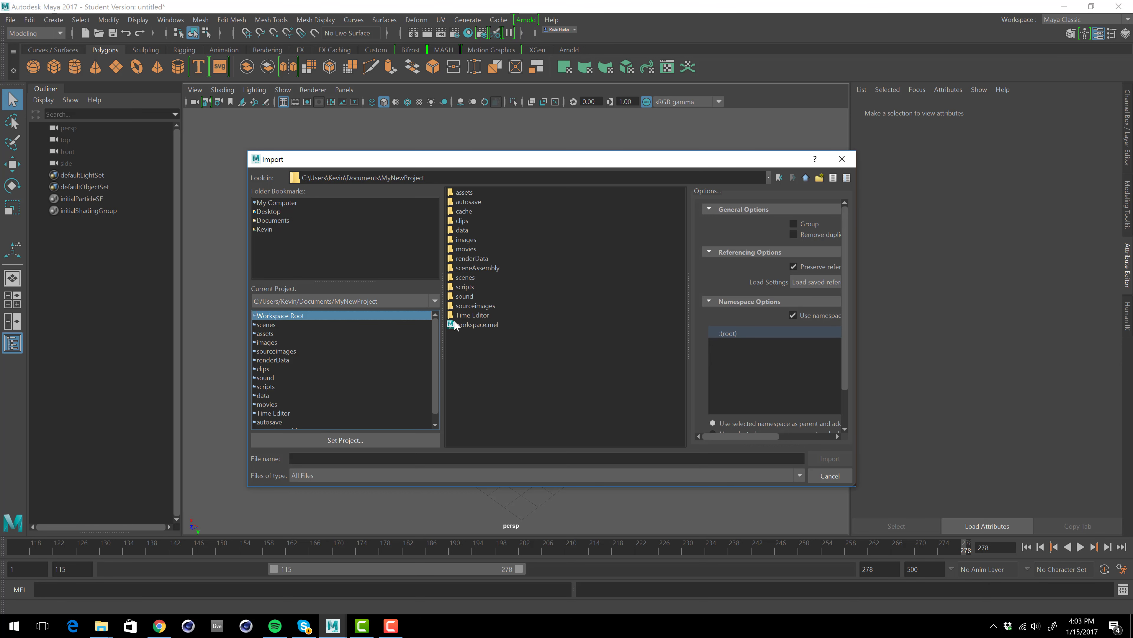
left_click(270, 325)
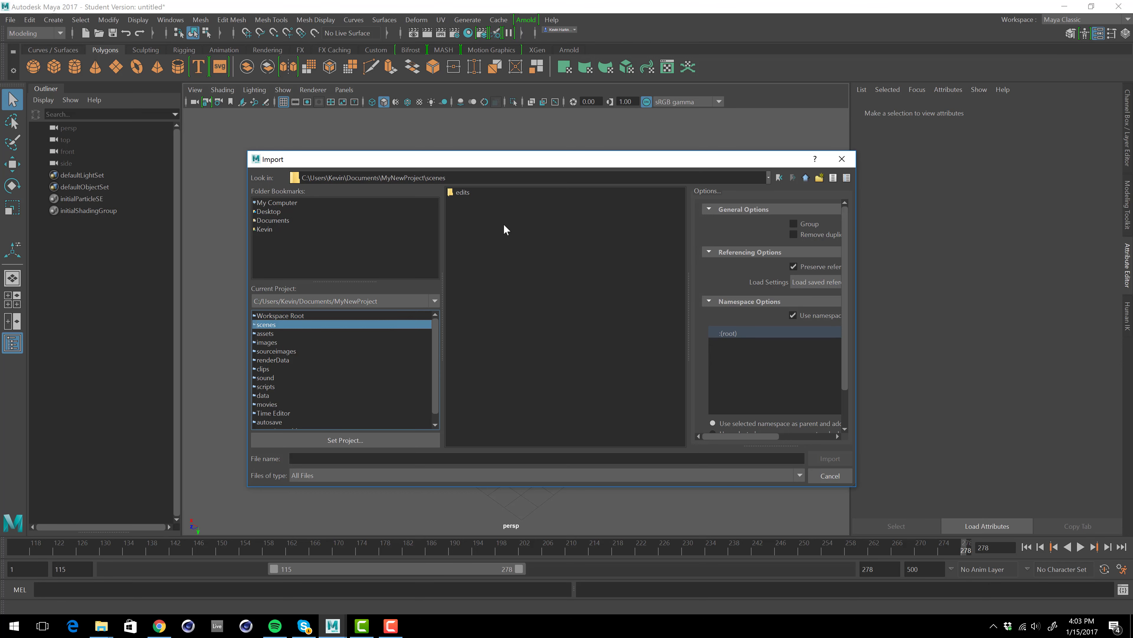
left_click_drag(436, 374, 436, 407)
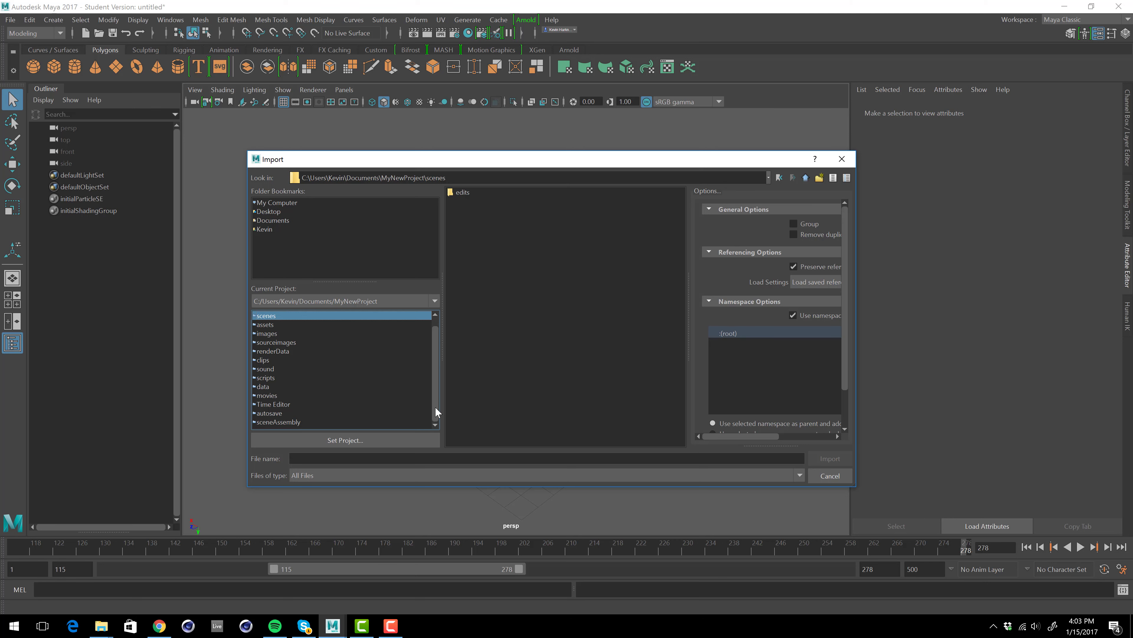
left_click(270, 396)
left_click(268, 387)
left_click(268, 377)
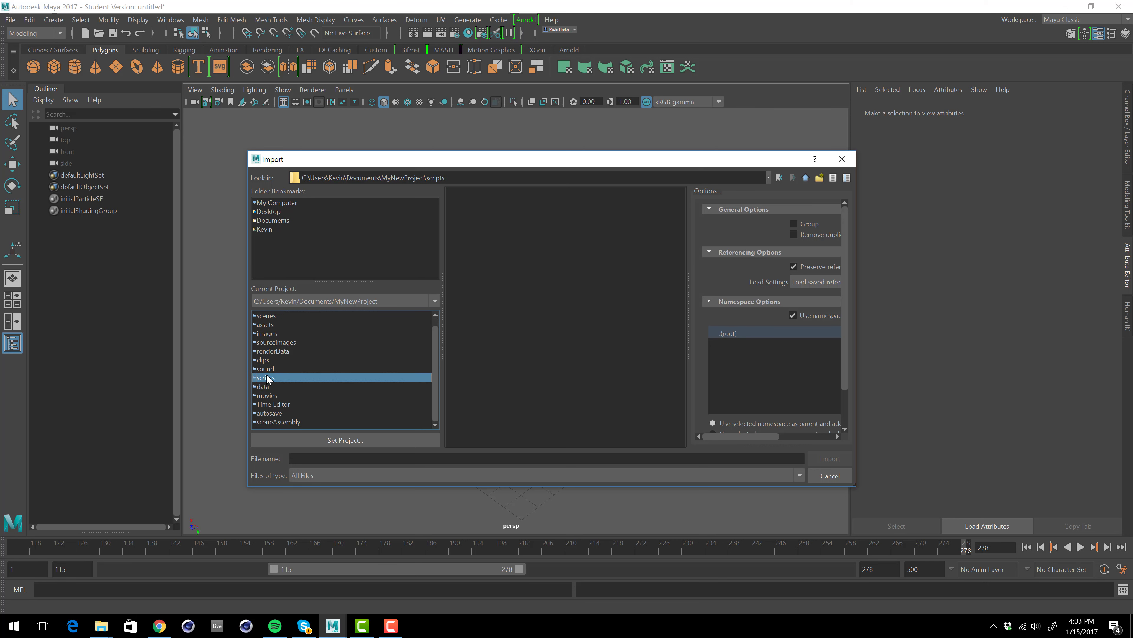
left_click(828, 475)
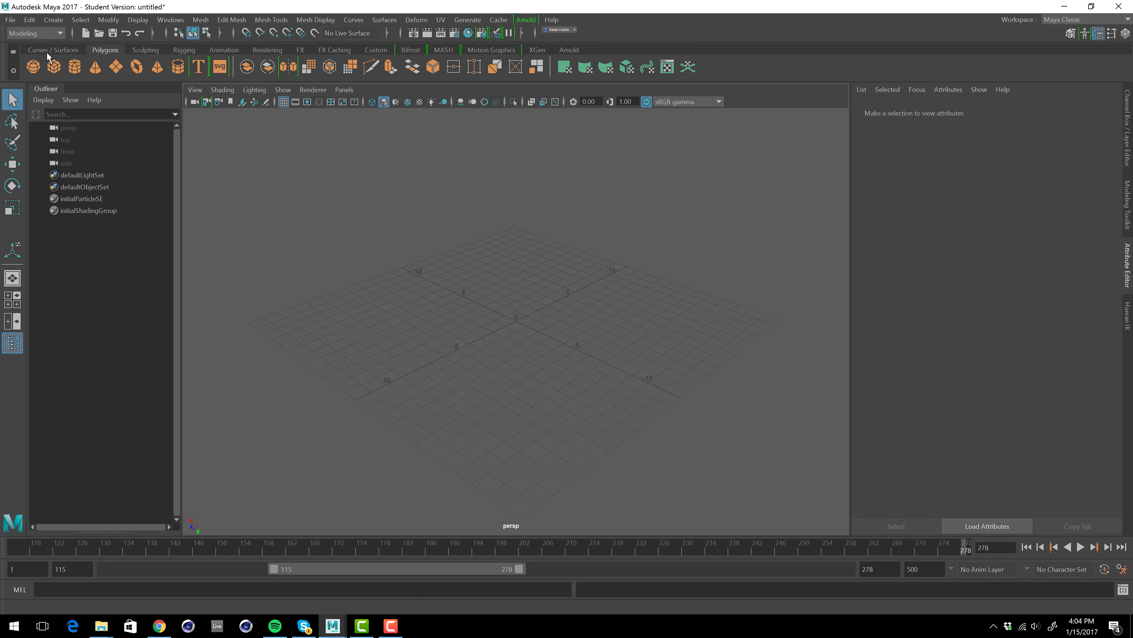
Set the MyNewProject folder in Documents as the current project.
left_click(13, 22)
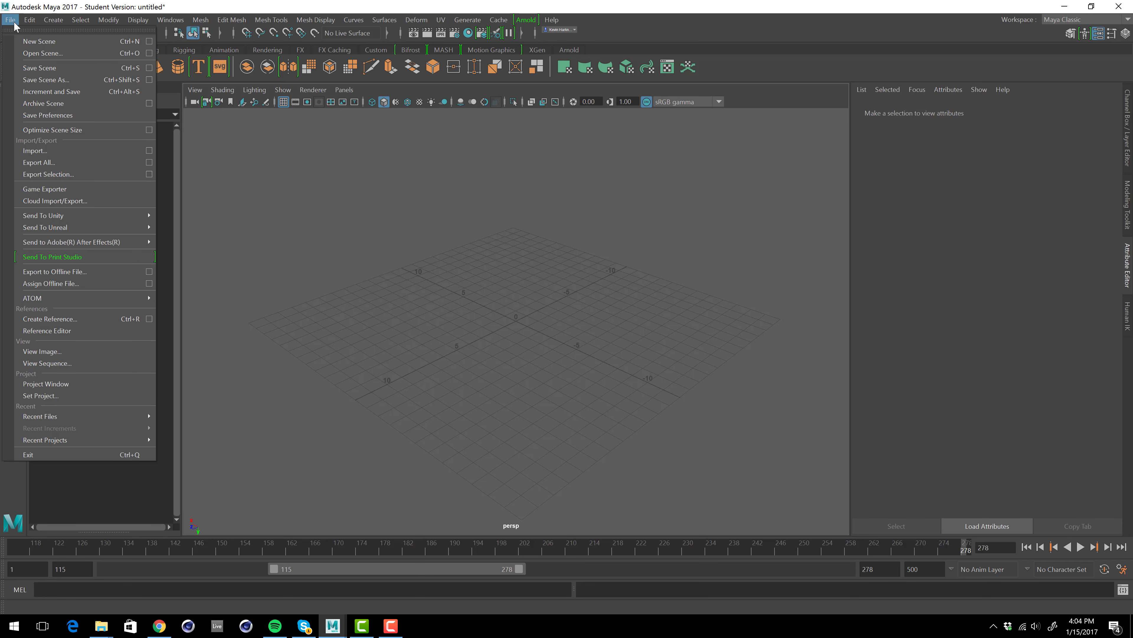
left_click(48, 394)
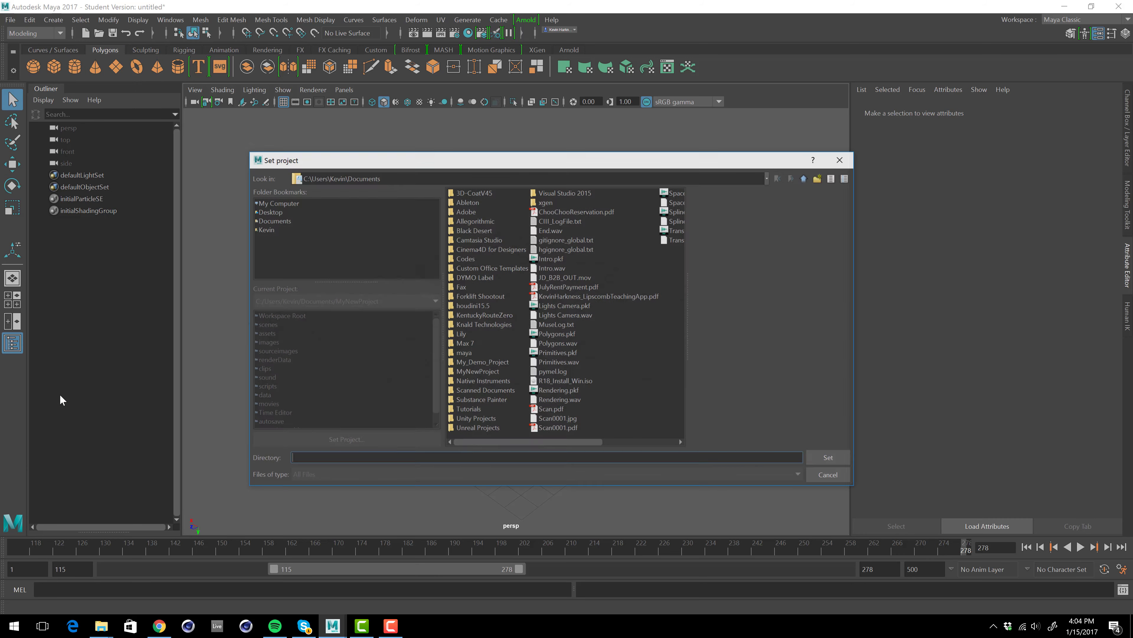
left_click(273, 220)
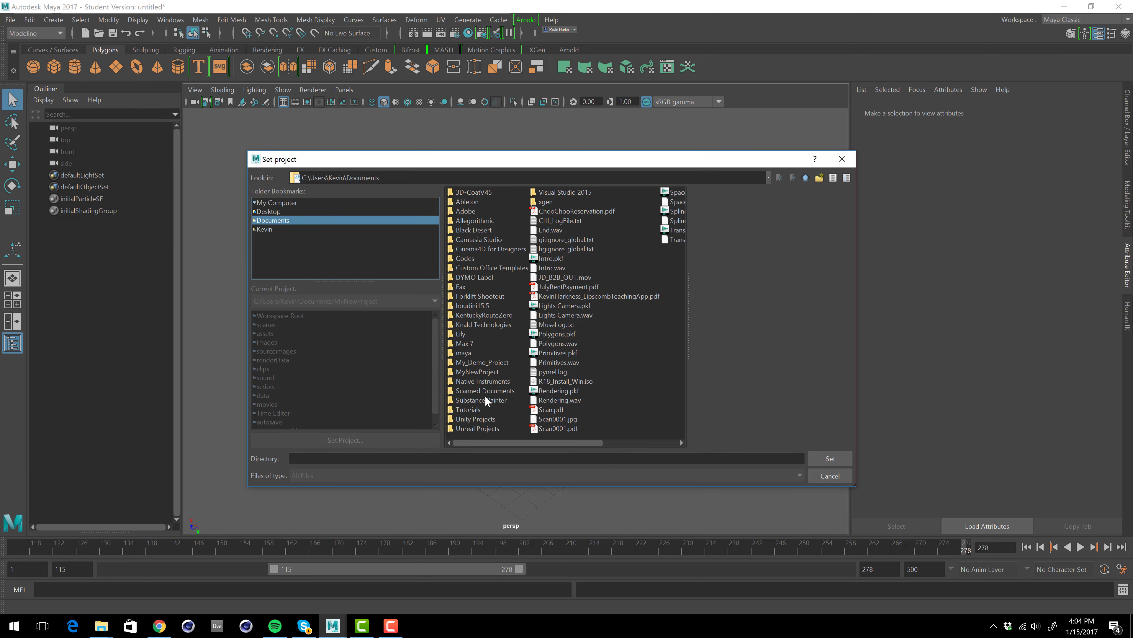
left_click(482, 371)
double_click(482, 371)
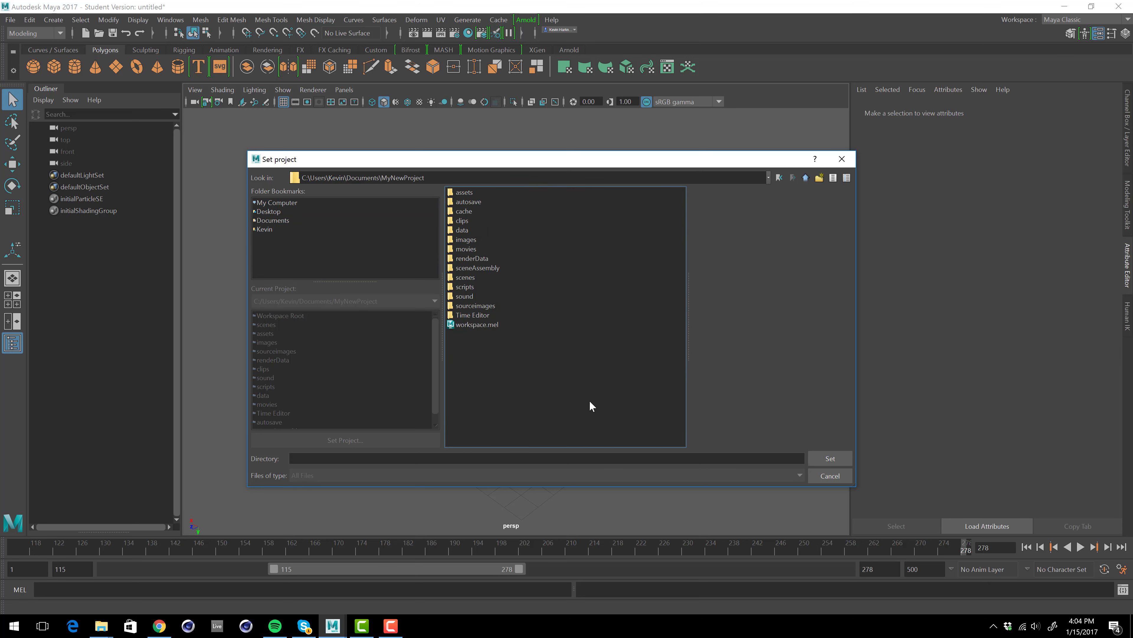
left_click(817, 456)
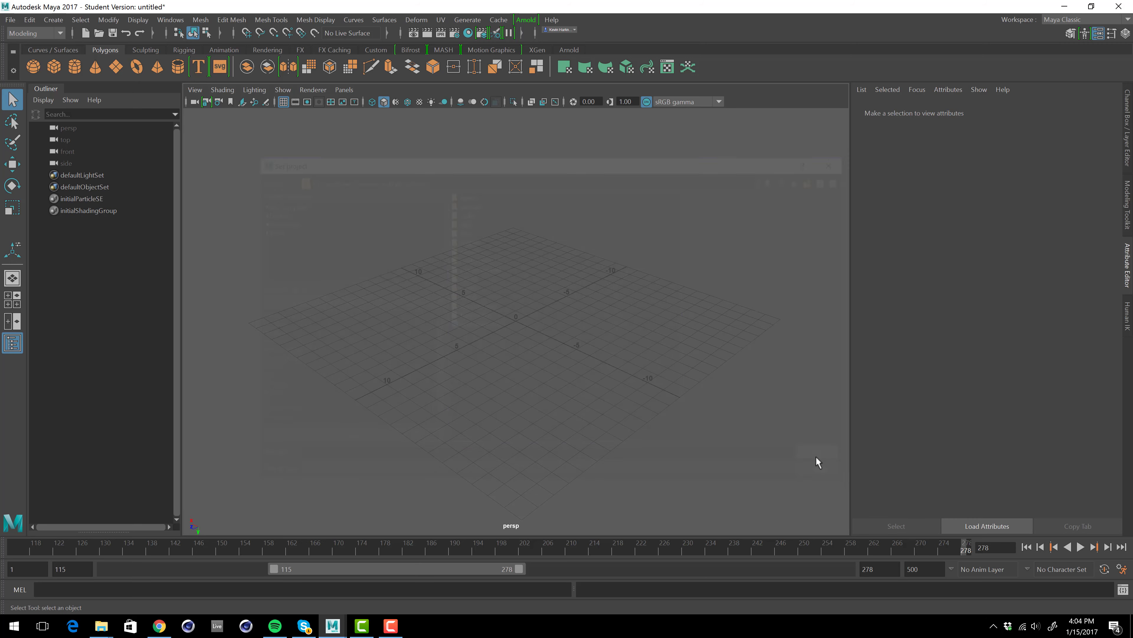